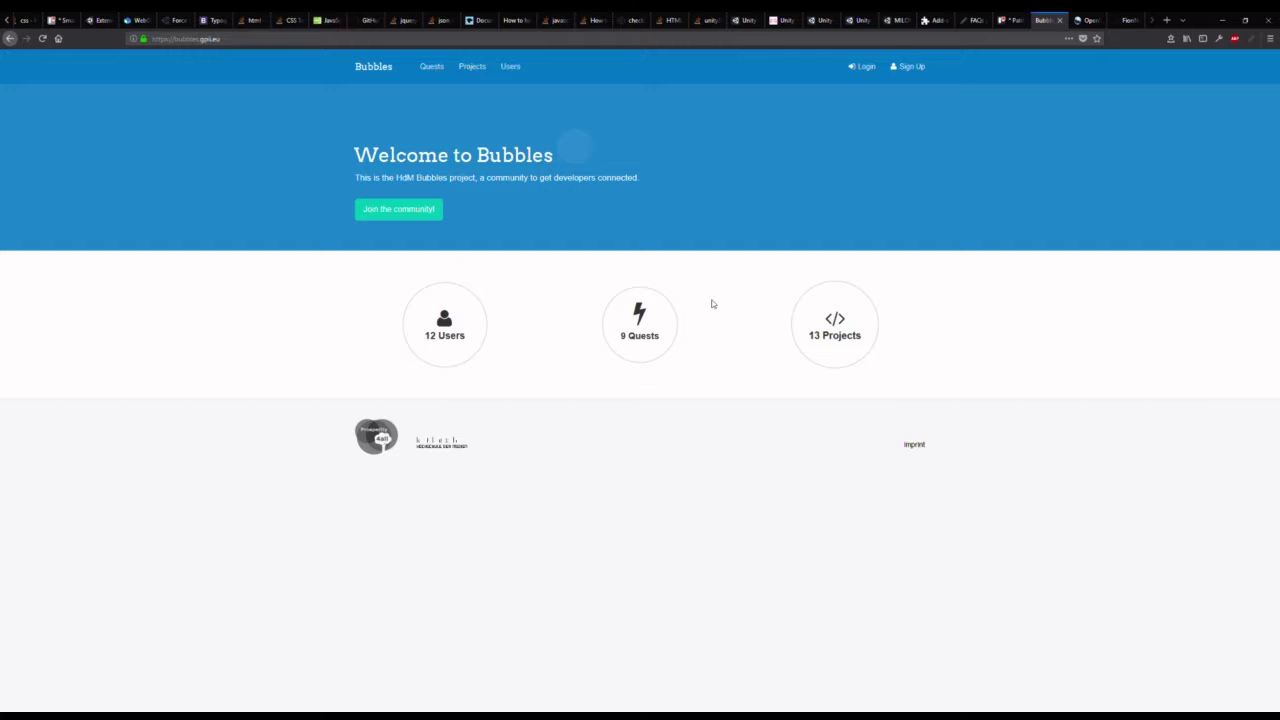
- Open the Bubbles login form with the e-mail and password already filled in
{"action": "left_click", "coordinate": [866, 68]}
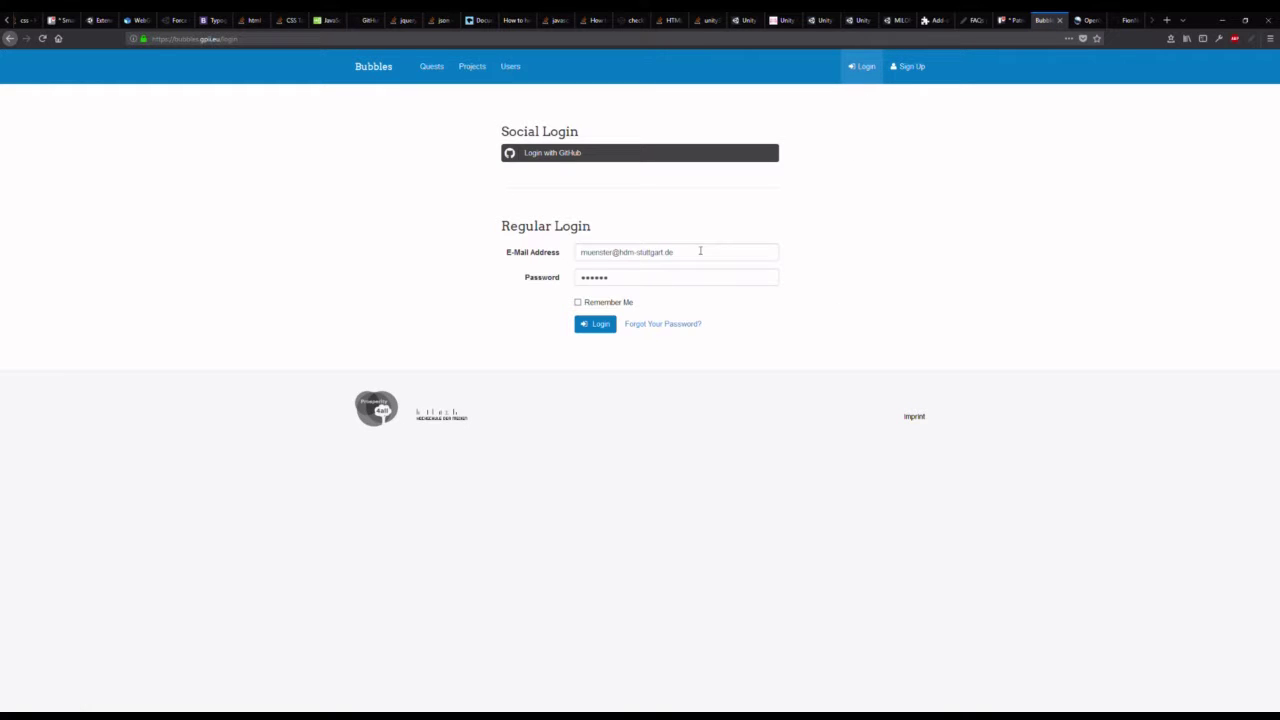
- Log in with the pre-filled credentials to reach the level 1 Dashboard
{"action": "left_click", "coordinate": [609, 330]}
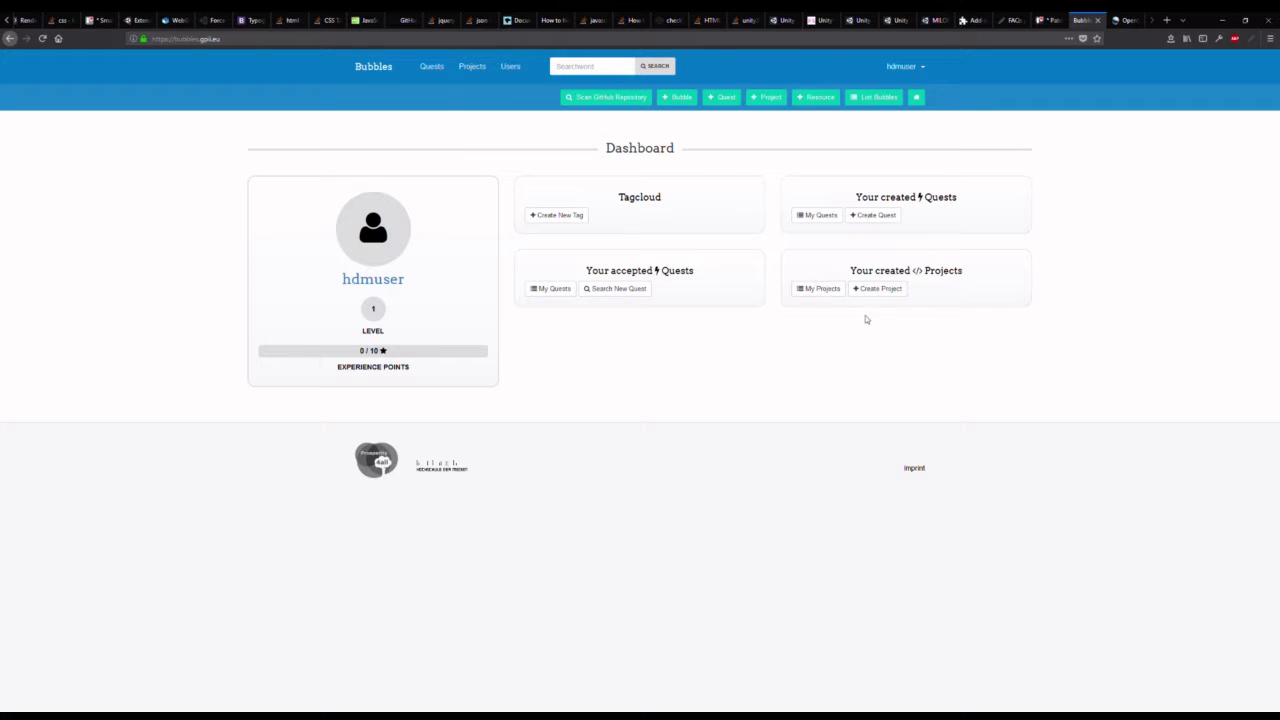
- Start a new project named 'My New Project' with description 'My first project'
{"action": "left_click", "coordinate": [880, 289]}
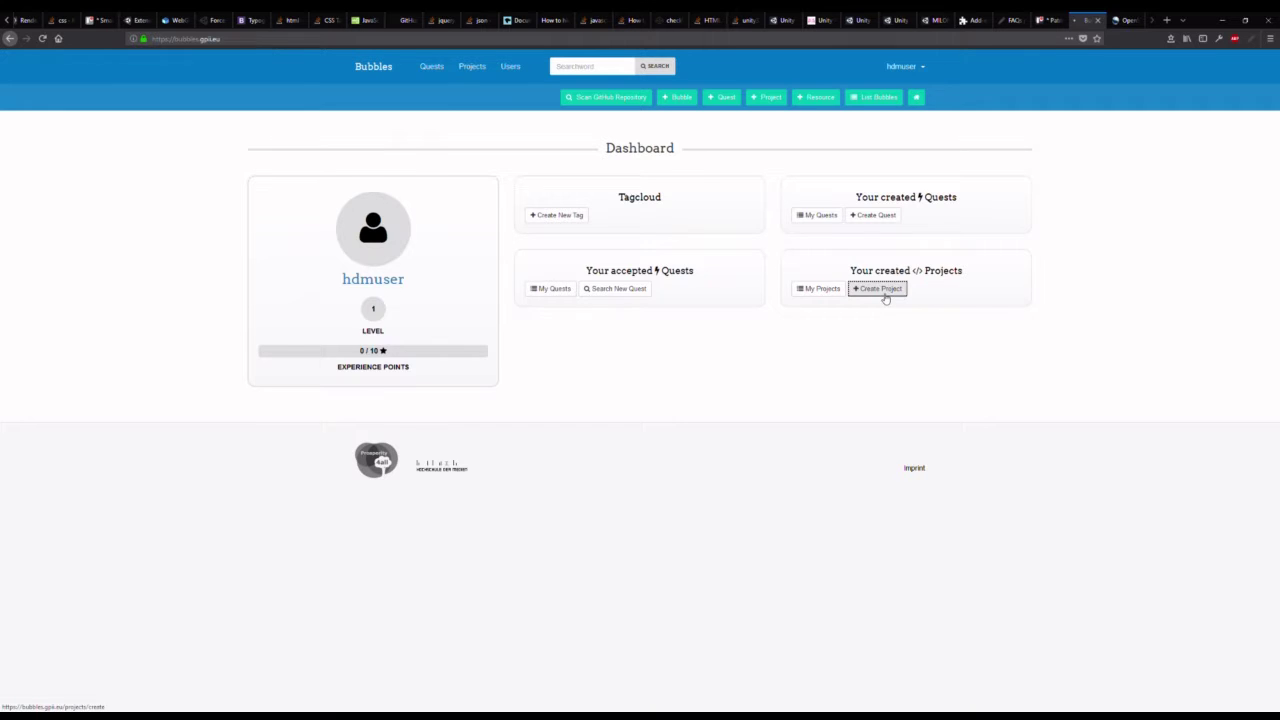
{"action": "left_click", "coordinate": [523, 151]}
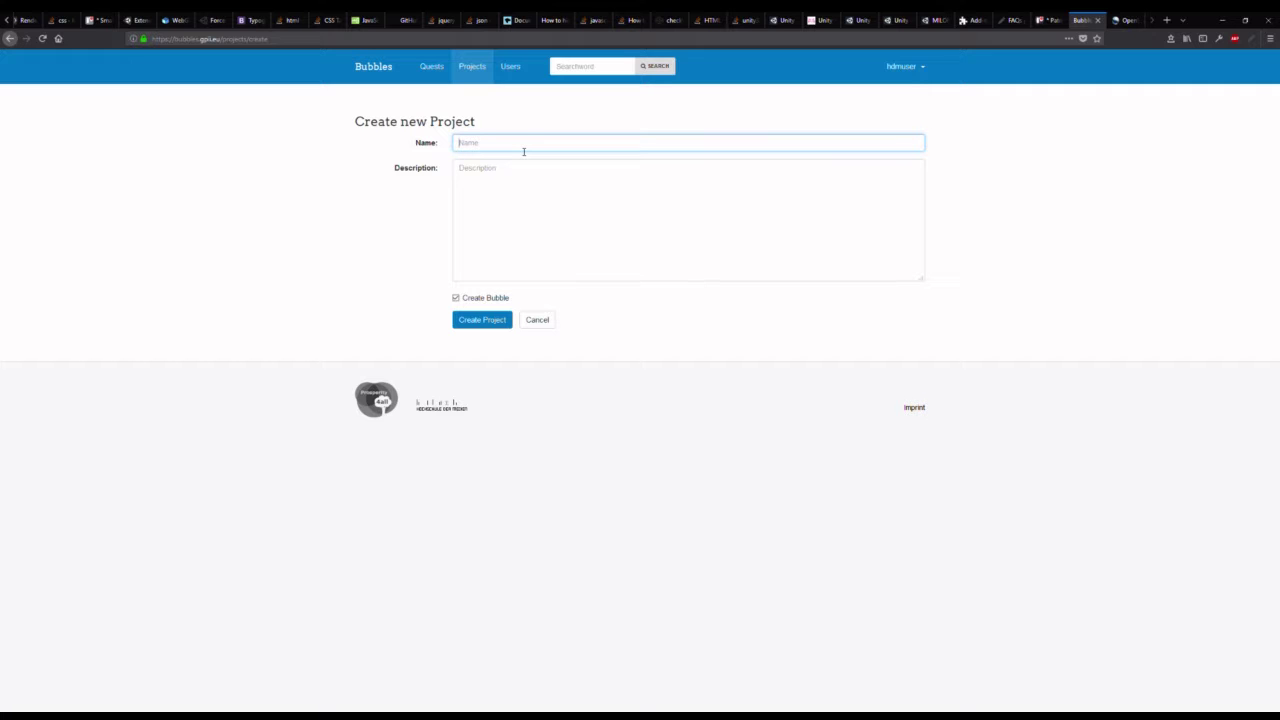
{"action": "type", "text": "My "}
{"action": "type", "text": "New "}
{"action": "type", "text": "Project"}
{"action": "left_click", "coordinate": [516, 200]}
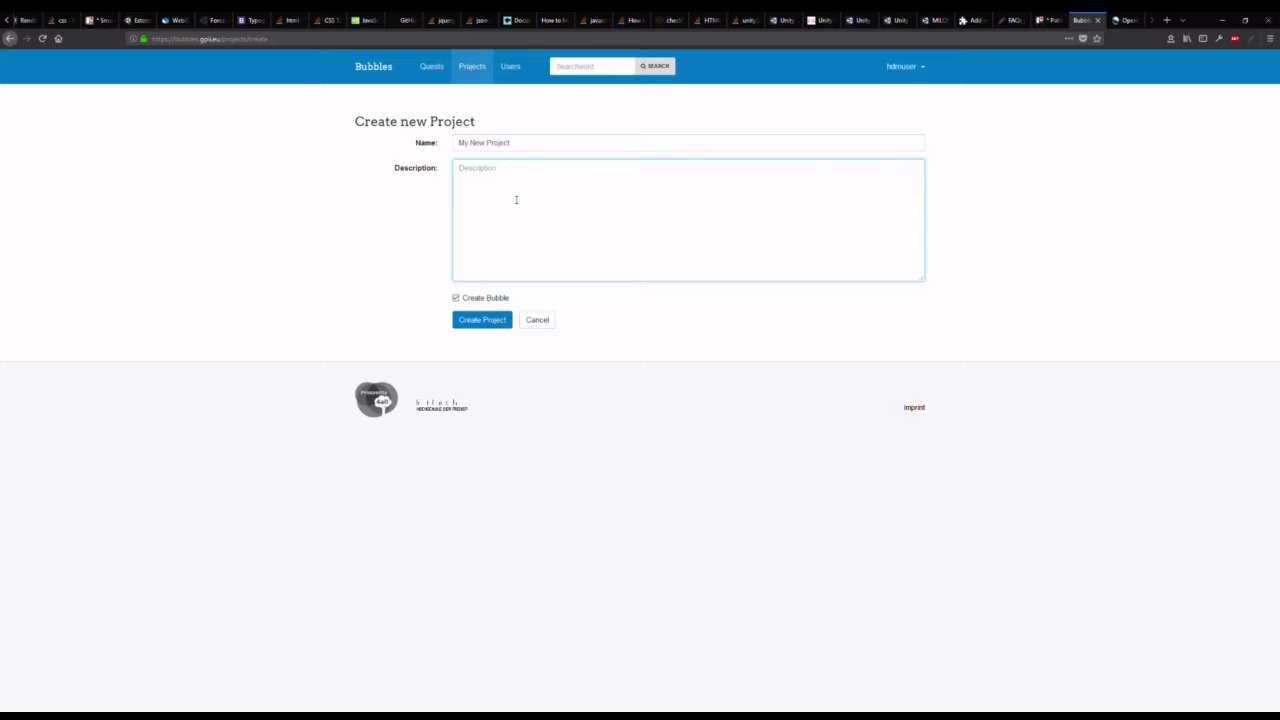
{"action": "type", "text": "My first "}
{"action": "type", "text": "pro"}
{"action": "type", "text": "ject"}
- Create My New Project and open its Add Resource page
{"action": "left_click", "coordinate": [497, 318]}
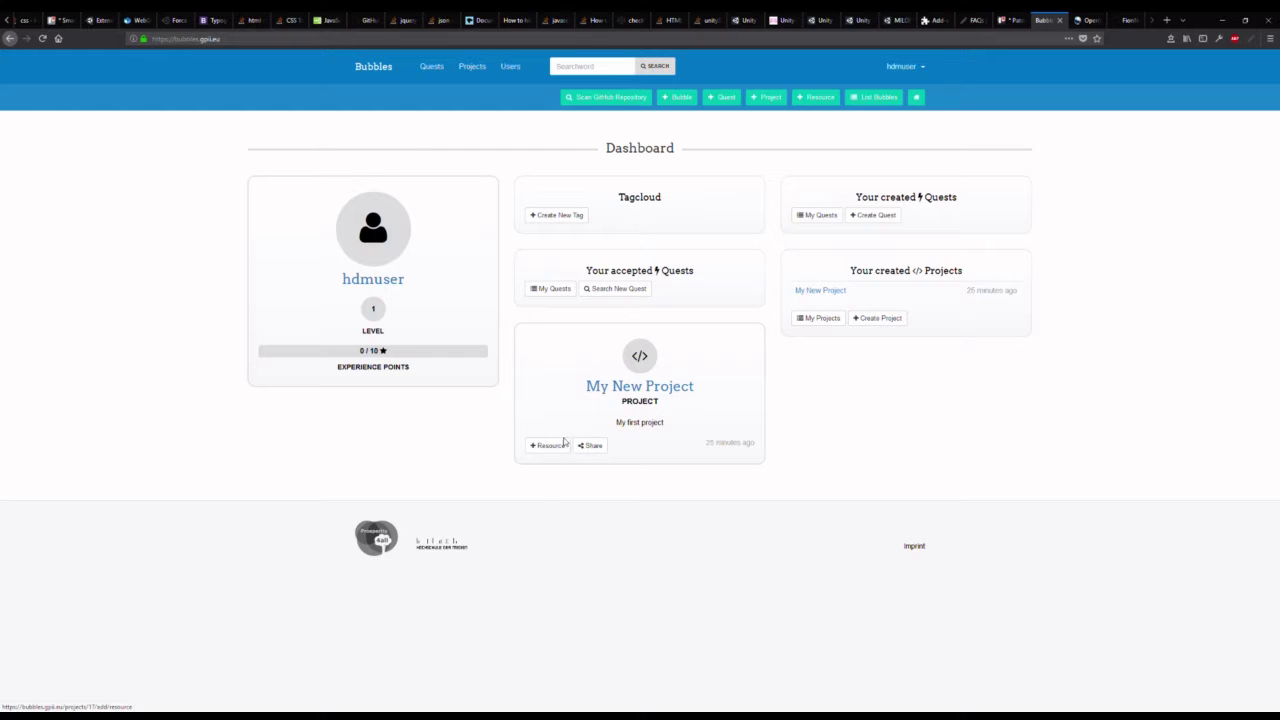
{"action": "left_click", "coordinate": [546, 449]}
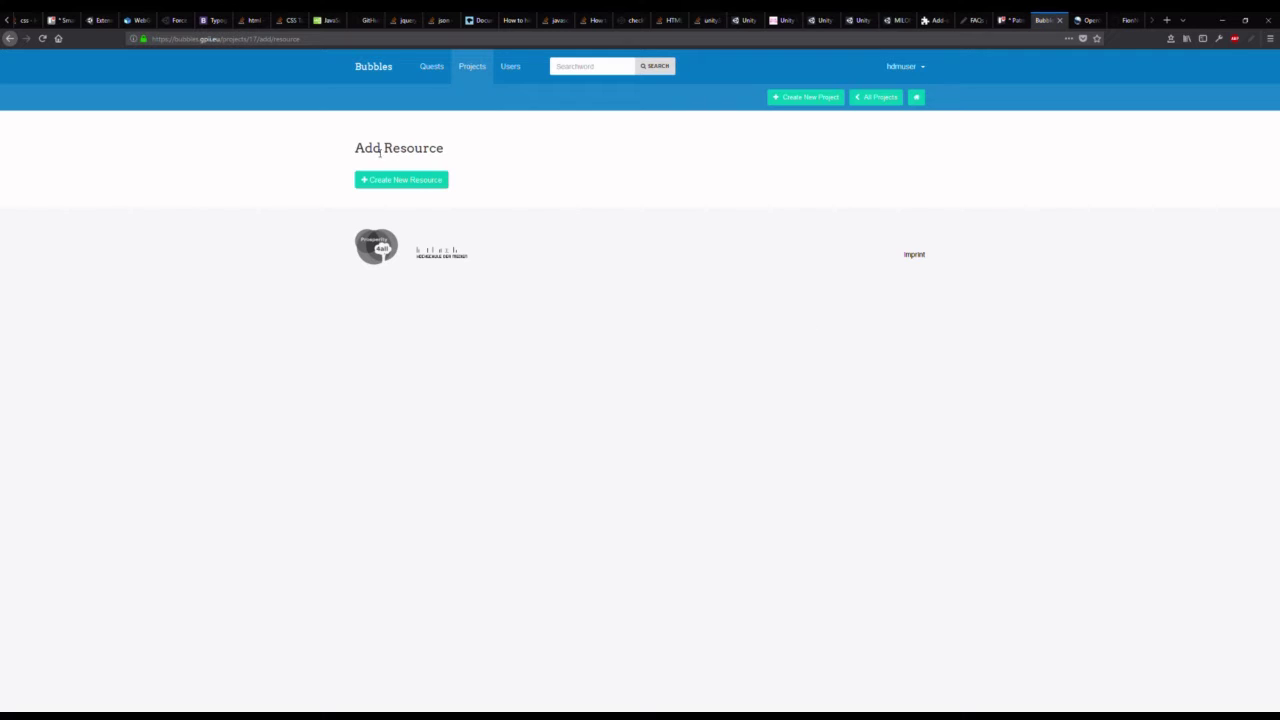
- Create a Git resource for the VuforiaClient.git repository described as 'Vuforia Client for Php'
{"action": "left_click", "coordinate": [404, 186]}
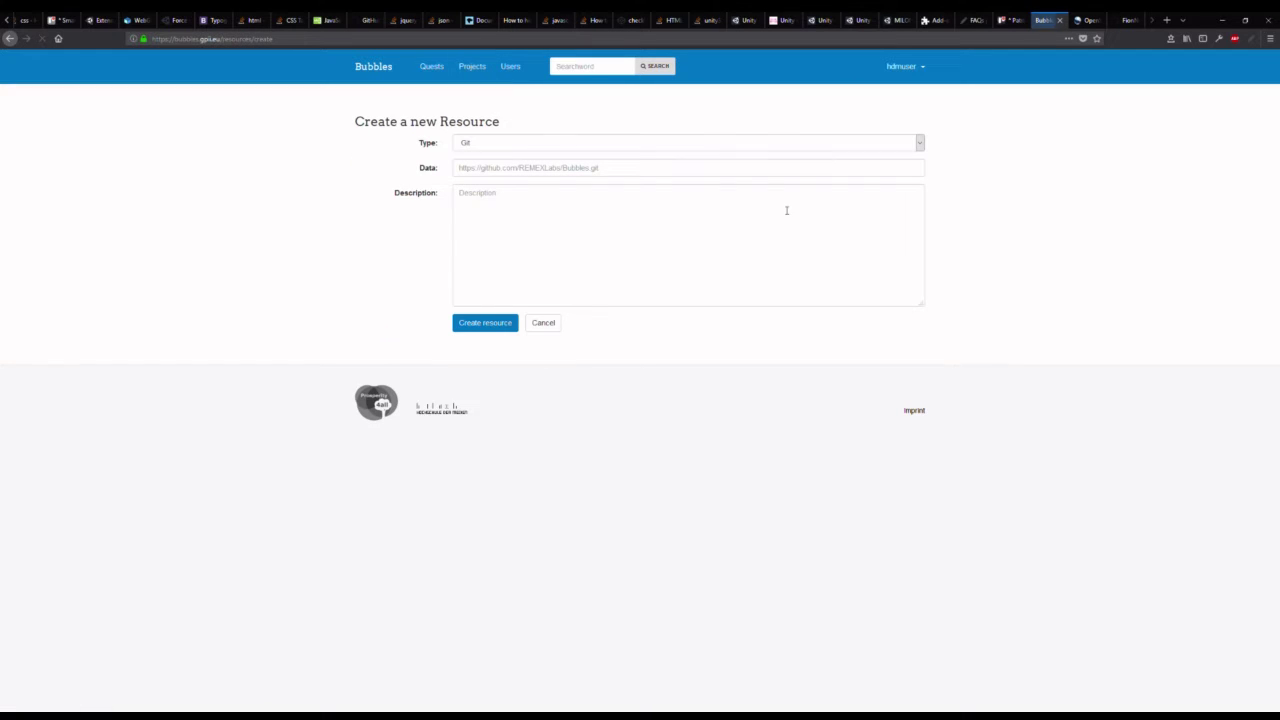
{"action": "left_click", "coordinate": [540, 145]}
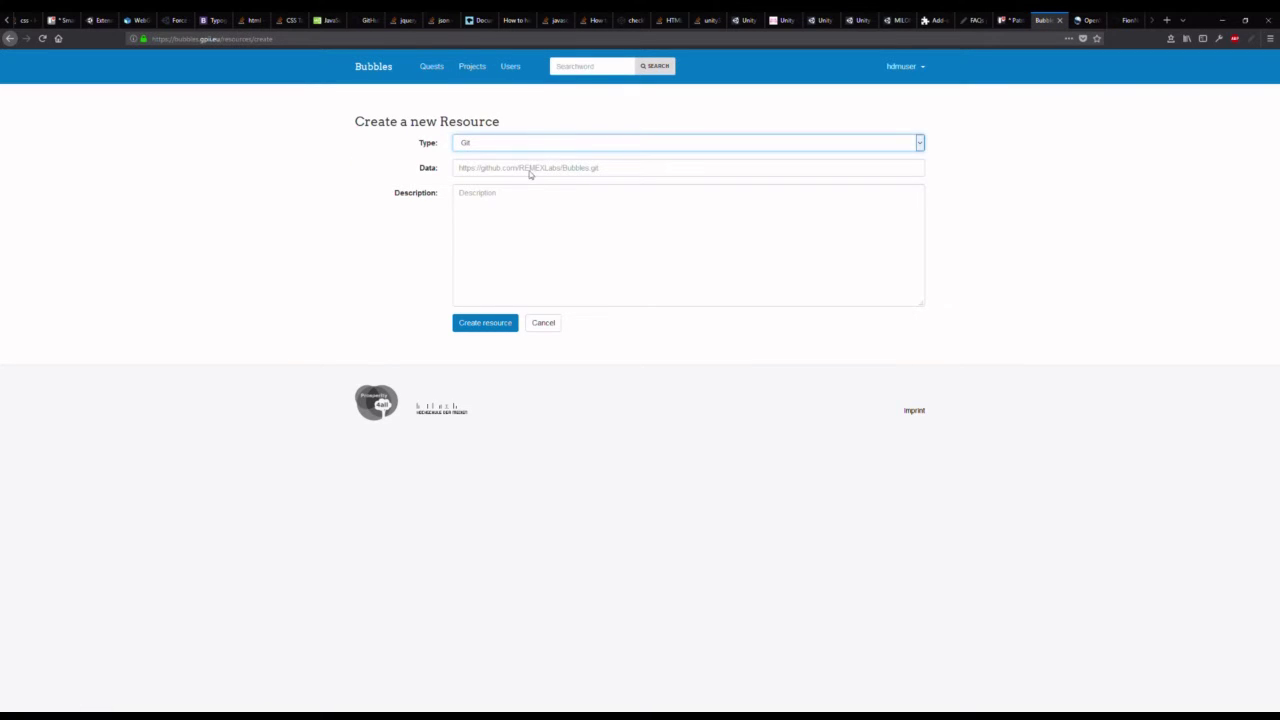
{"action": "left_click", "coordinate": [515, 170]}
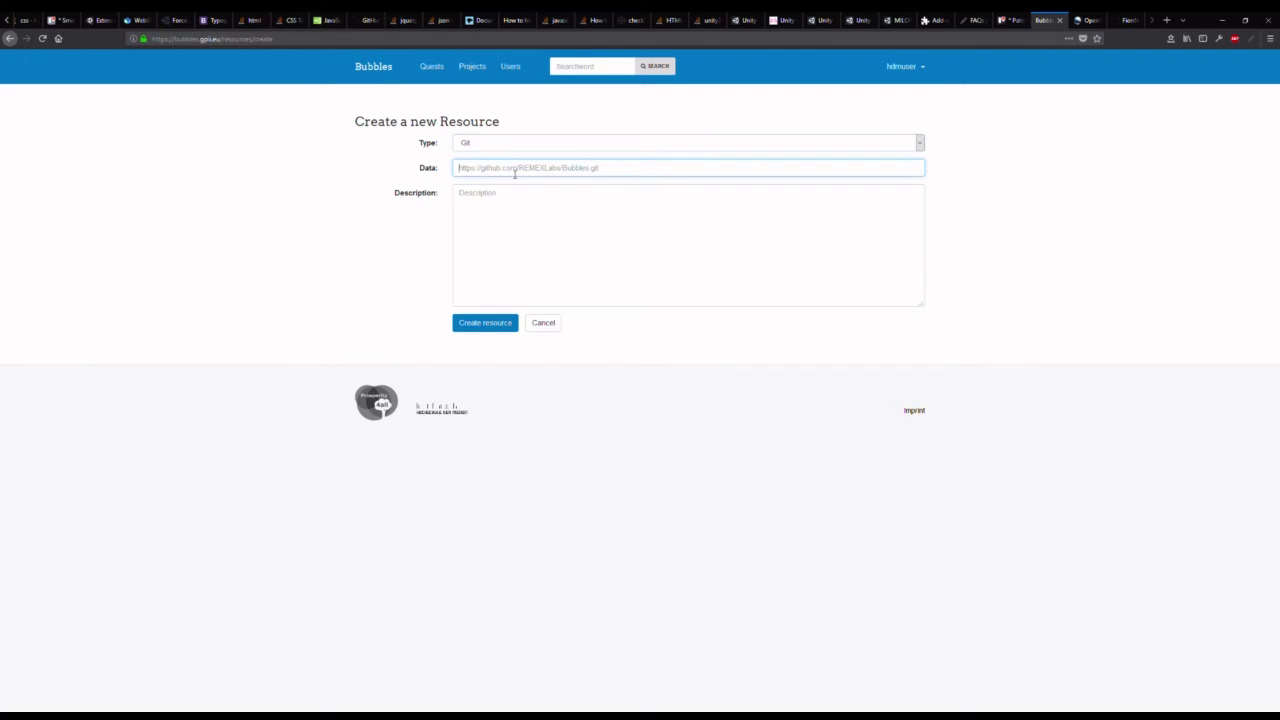
{"action": "type", "text": "https://github.com/FionNoir/VuforiaClient.git"}
{"action": "left_click", "coordinate": [525, 205]}
{"action": "type", "text": "Vufor"}
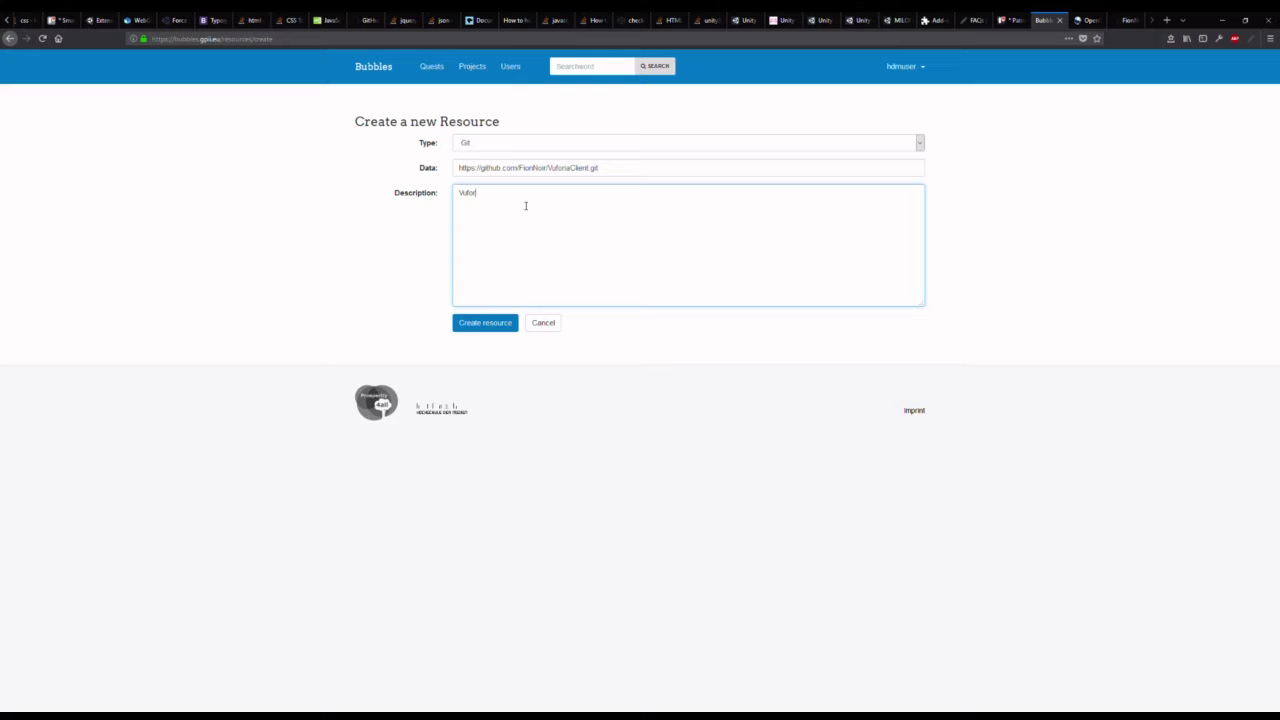
{"action": "type", "text": "ia Client "}
{"action": "type", "text": "for Ph"}
{"action": "type", "text": "p"}
{"action": "left_click", "coordinate": [494, 327]}
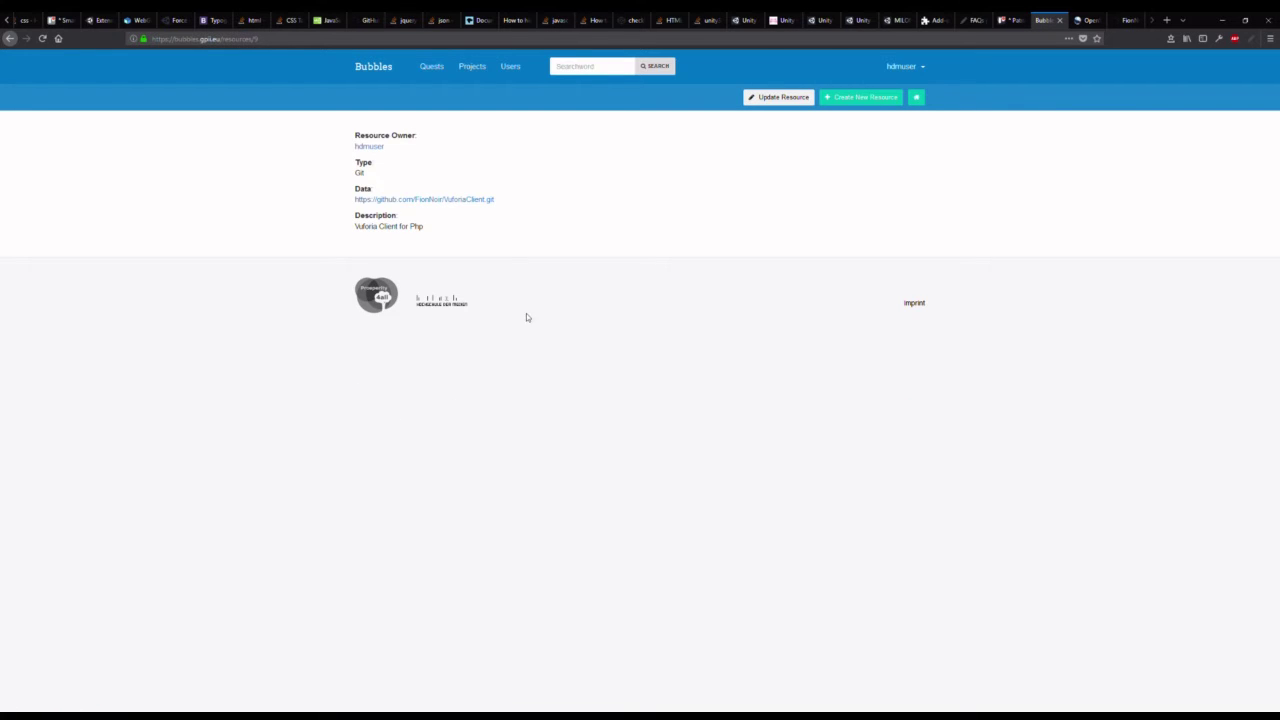
- Link the VuforiaClient Git resource to My New Project, then return to the dashboard
{"action": "left_click", "coordinate": [387, 66]}
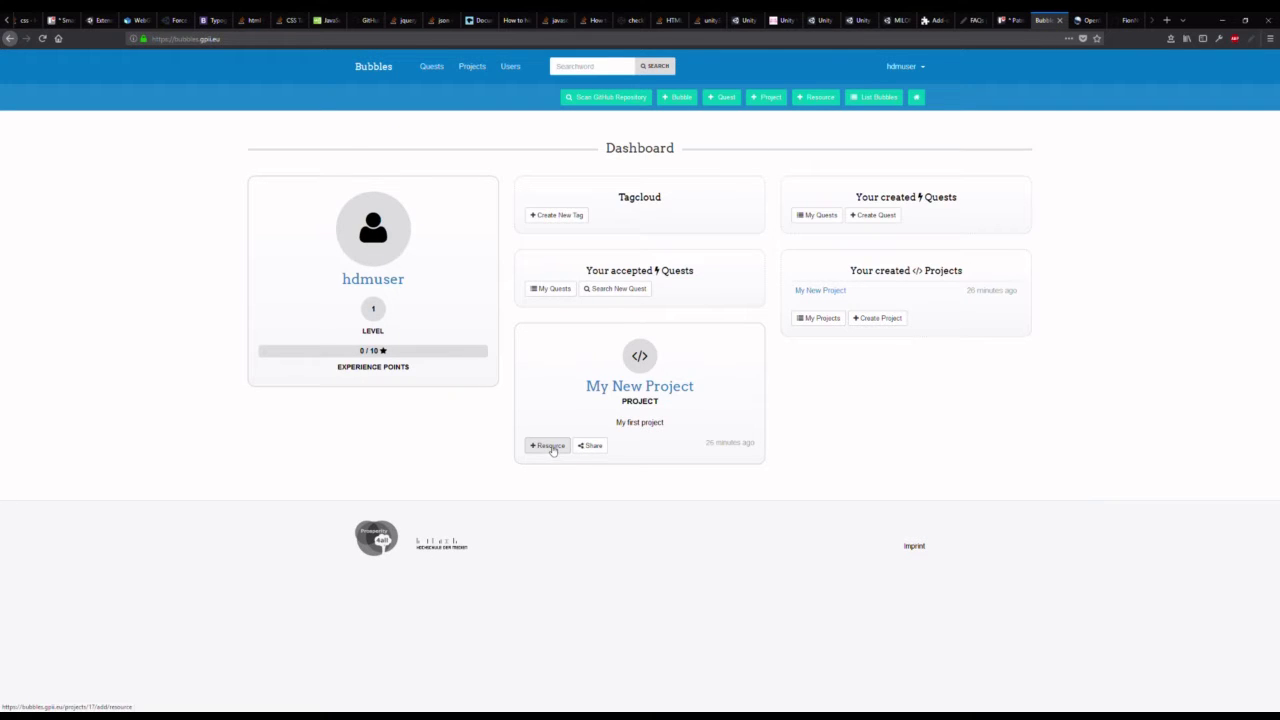
{"action": "left_click", "coordinate": [550, 447]}
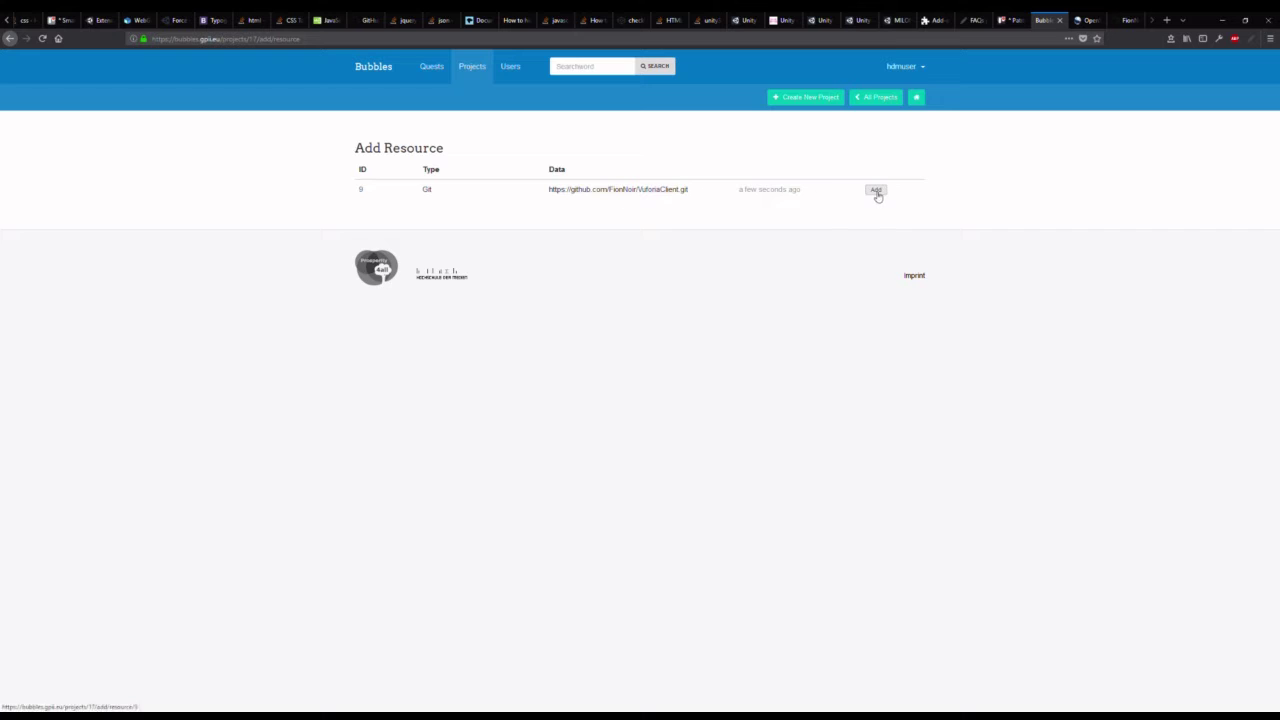
{"action": "left_click", "coordinate": [875, 190]}
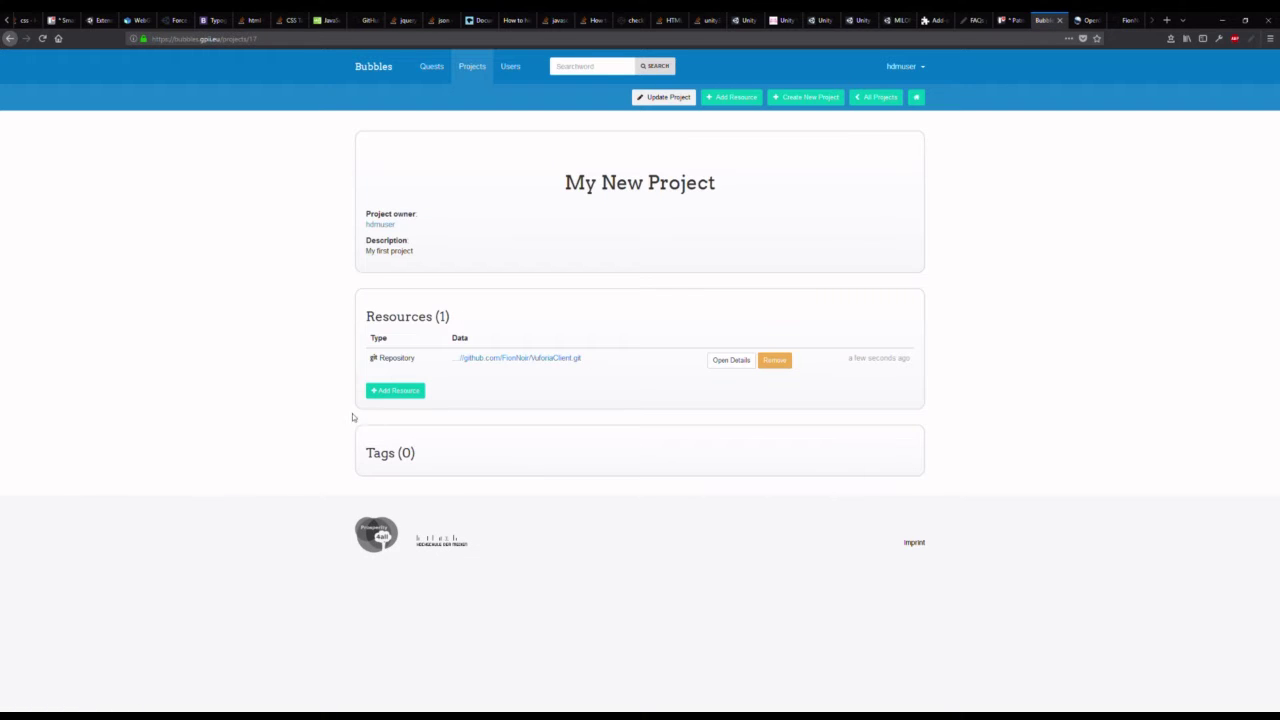
{"action": "left_click", "coordinate": [369, 70]}
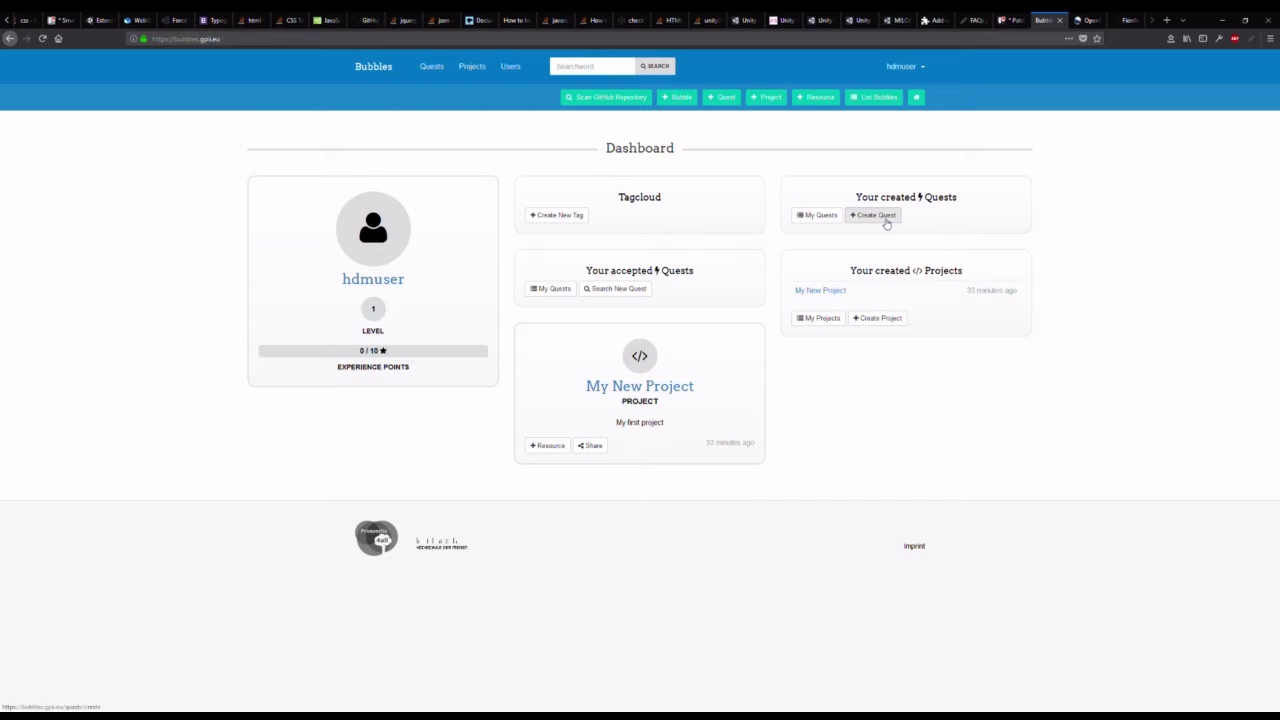
- Create the JavaScript quest 'Make my project better' with Hard difficulty
{"action": "left_click", "coordinate": [884, 215]}
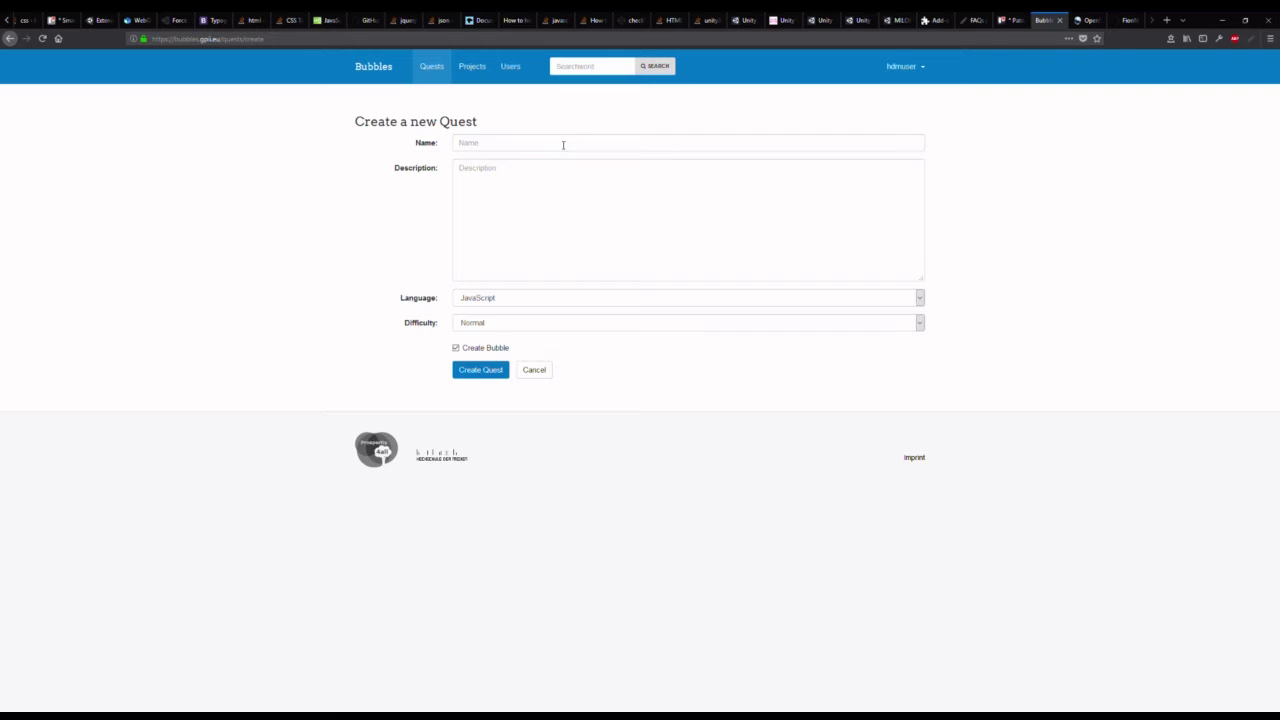
{"action": "left_click", "coordinate": [563, 144]}
{"action": "type", "text": "Make"}
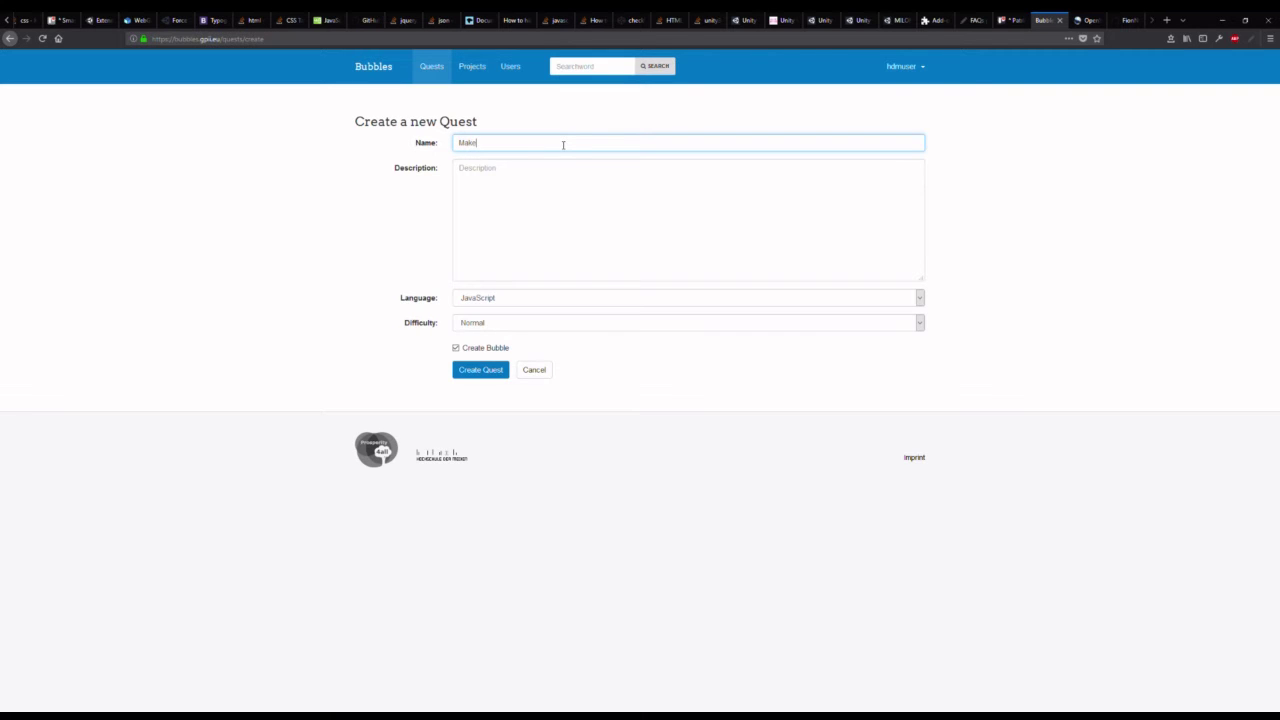
{"action": "type", "text": " my pro"}
{"action": "type", "text": "ject bes"}
{"action": "type", "text": "tter"}
{"action": "left_click", "coordinate": [516, 300]}
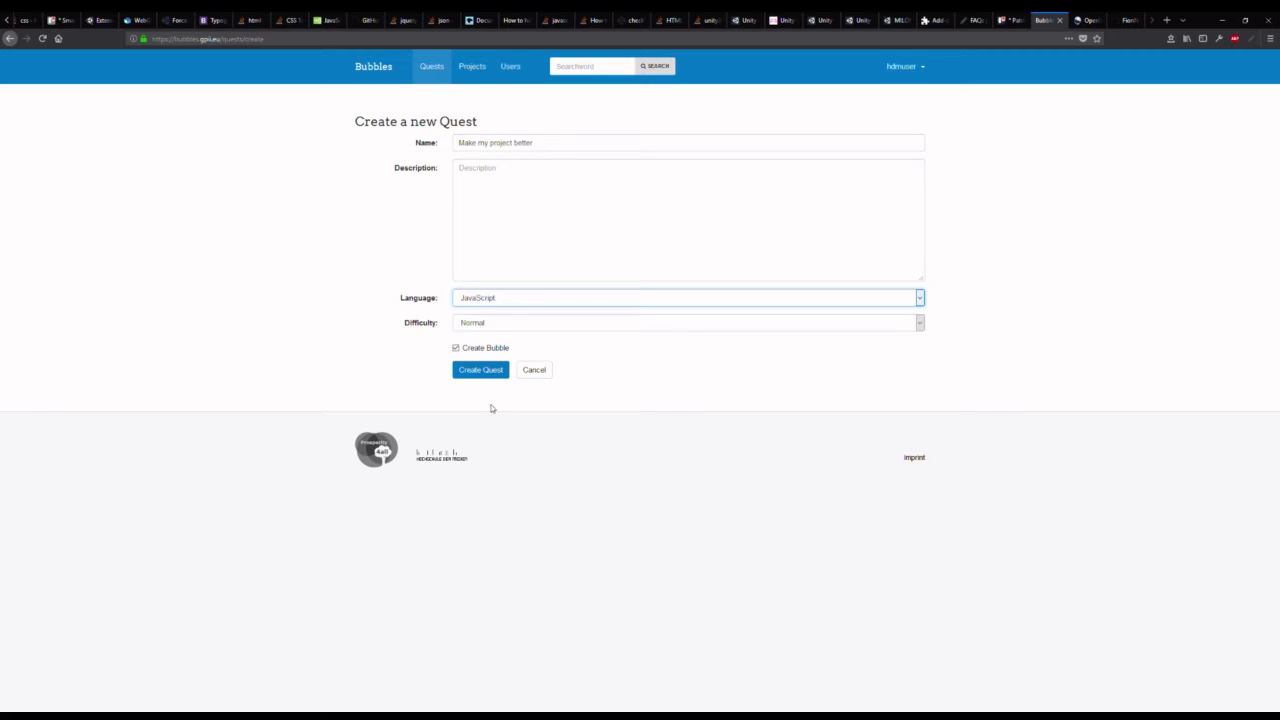
{"action": "left_click", "coordinate": [488, 327]}
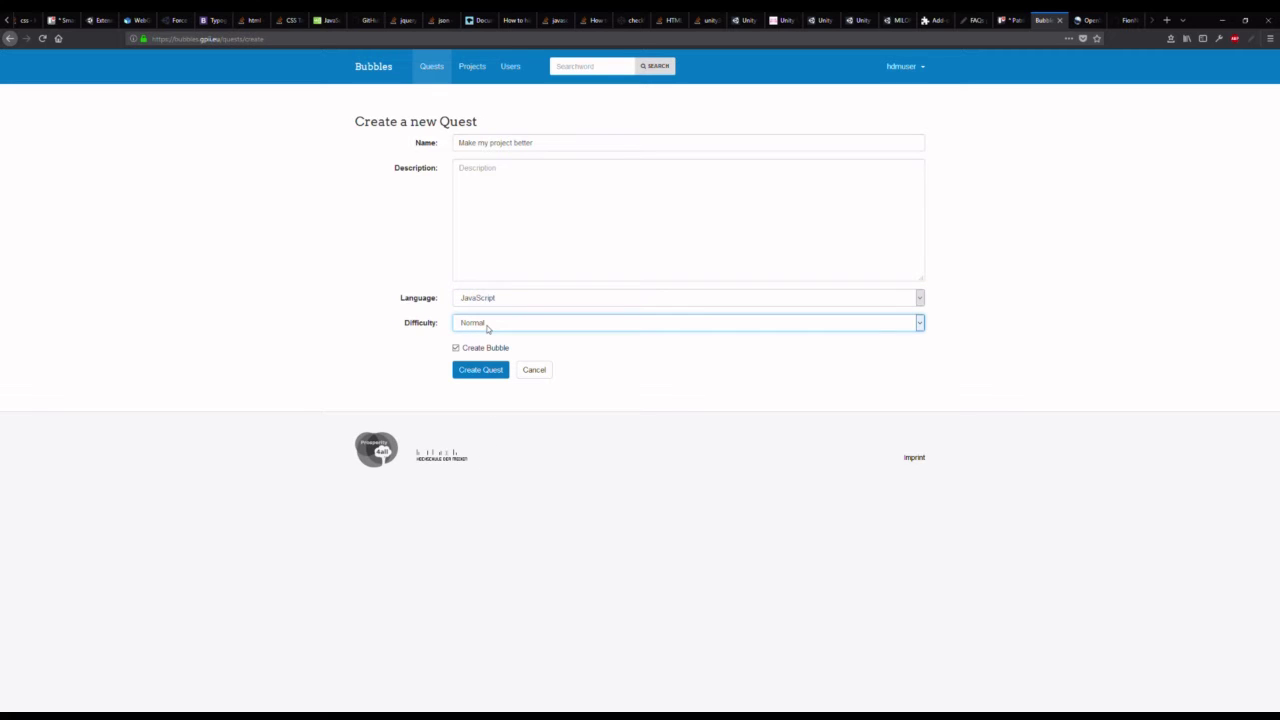
{"action": "key", "text": "Down"}
{"action": "left_click", "coordinate": [482, 372]}
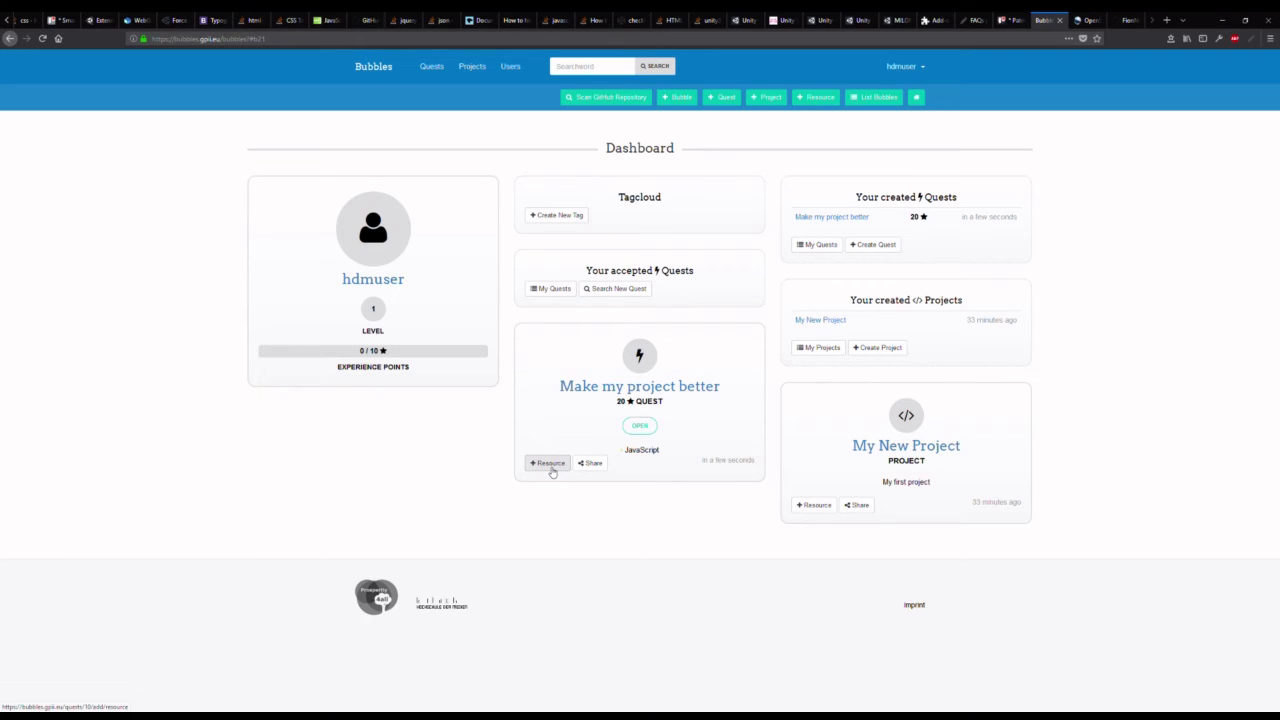
- Link the VuforiaClient Git resource to the 'Make my project better' quest
{"action": "left_click", "coordinate": [550, 469]}
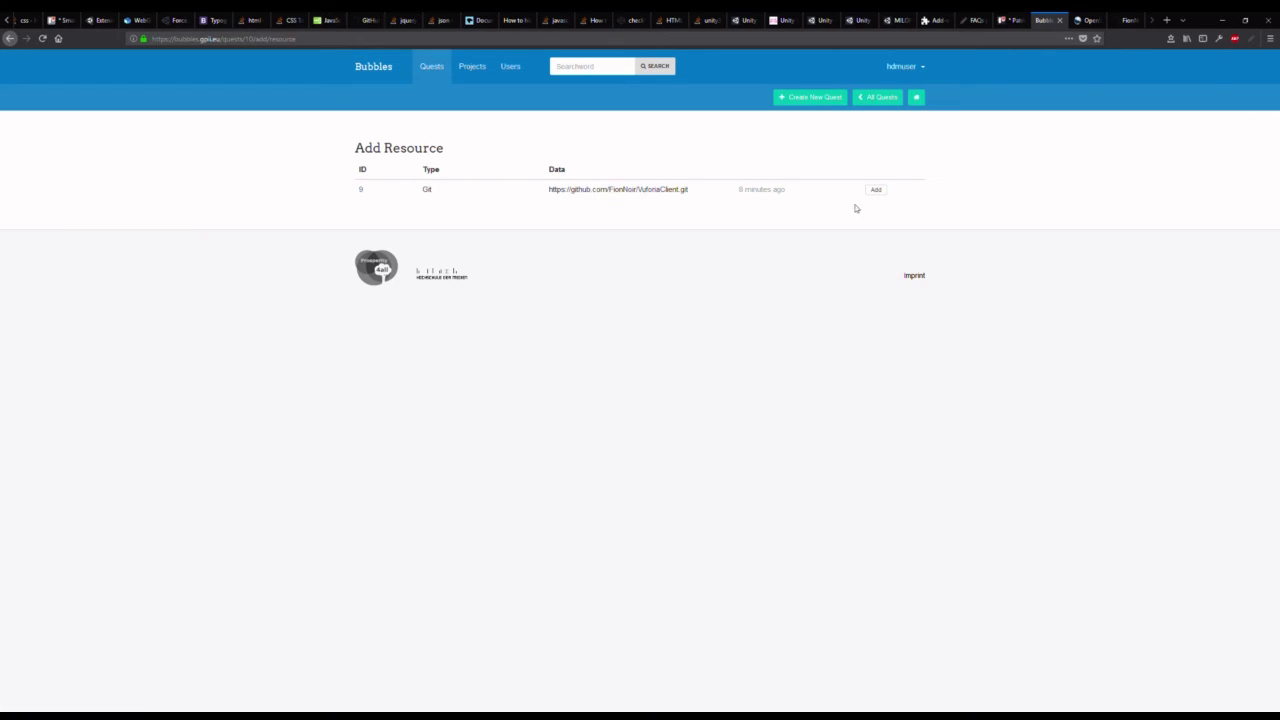
{"action": "left_click", "coordinate": [876, 190]}
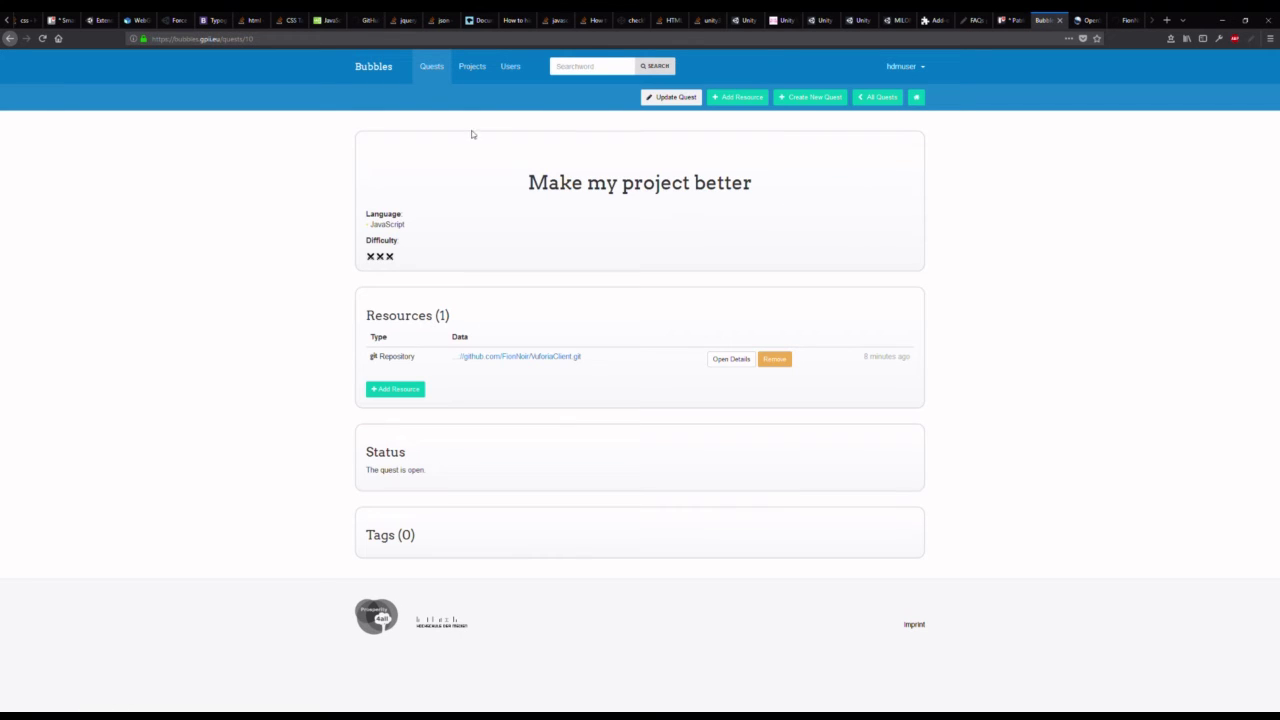
{"action": "left_click", "coordinate": [389, 75]}
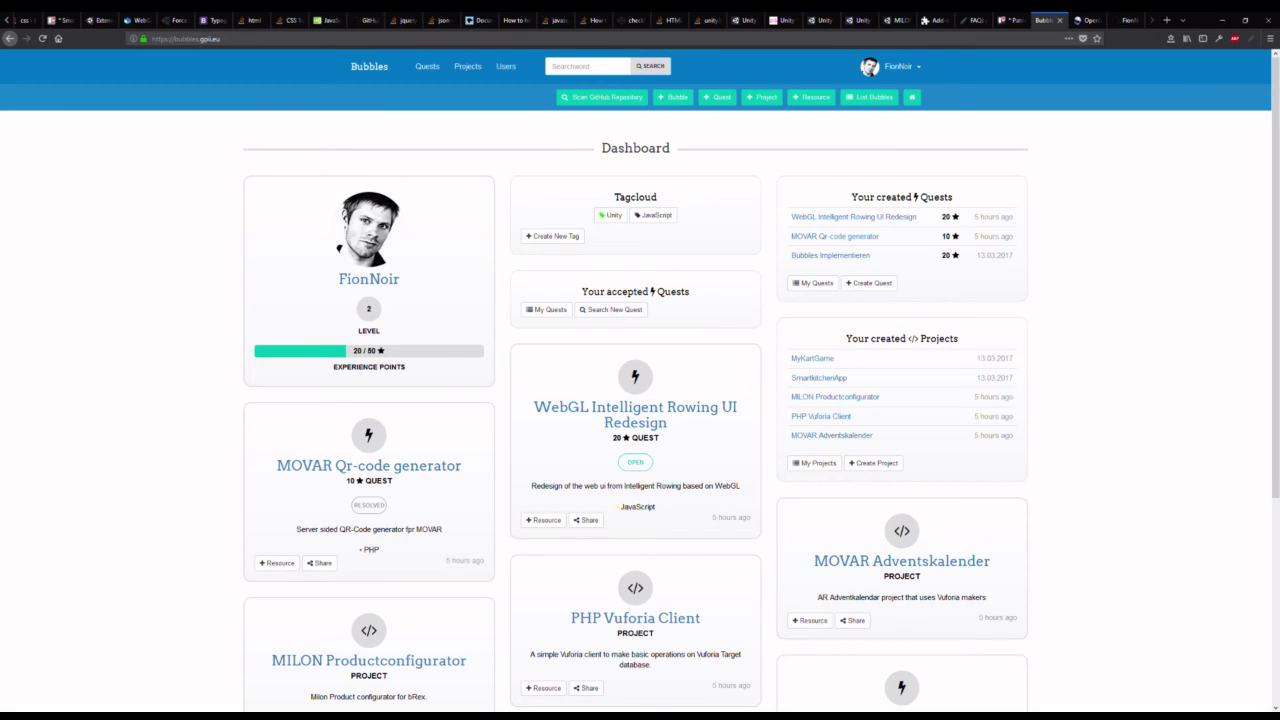
- Accept the 'Make my project better' quest from the Quests list so it is running
{"action": "left_click", "coordinate": [426, 70]}
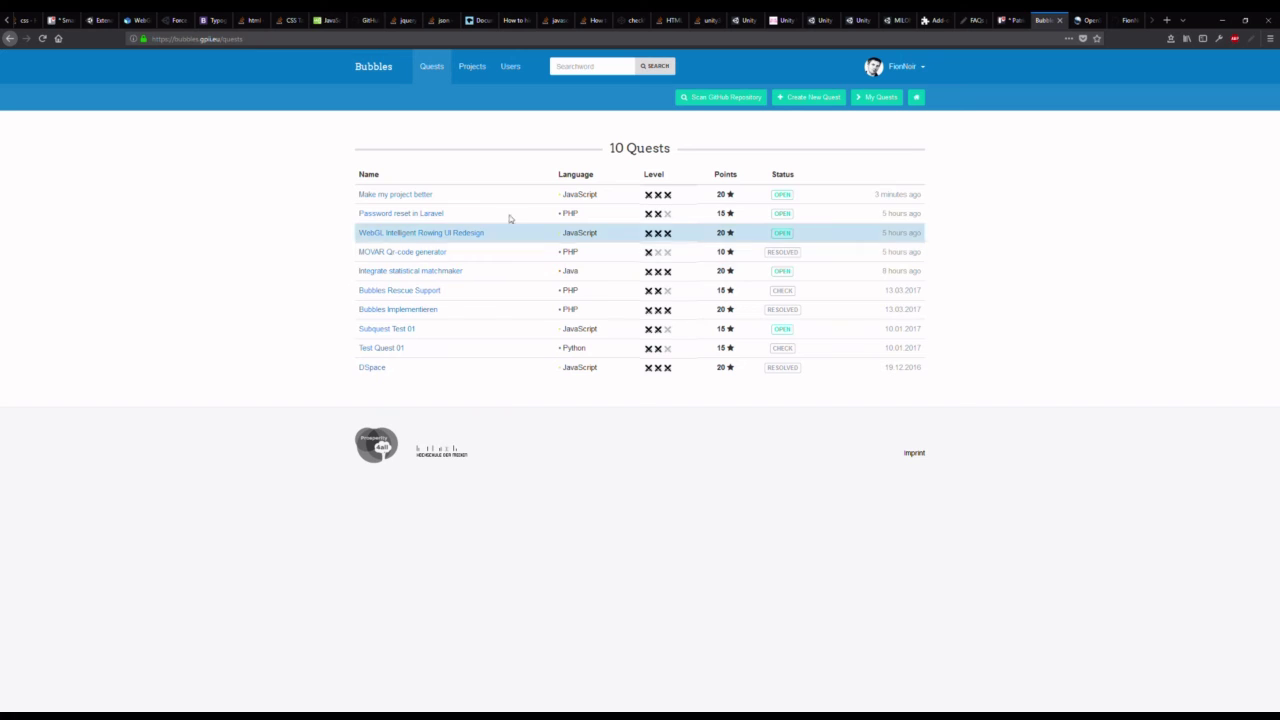
{"action": "left_click", "coordinate": [371, 197]}
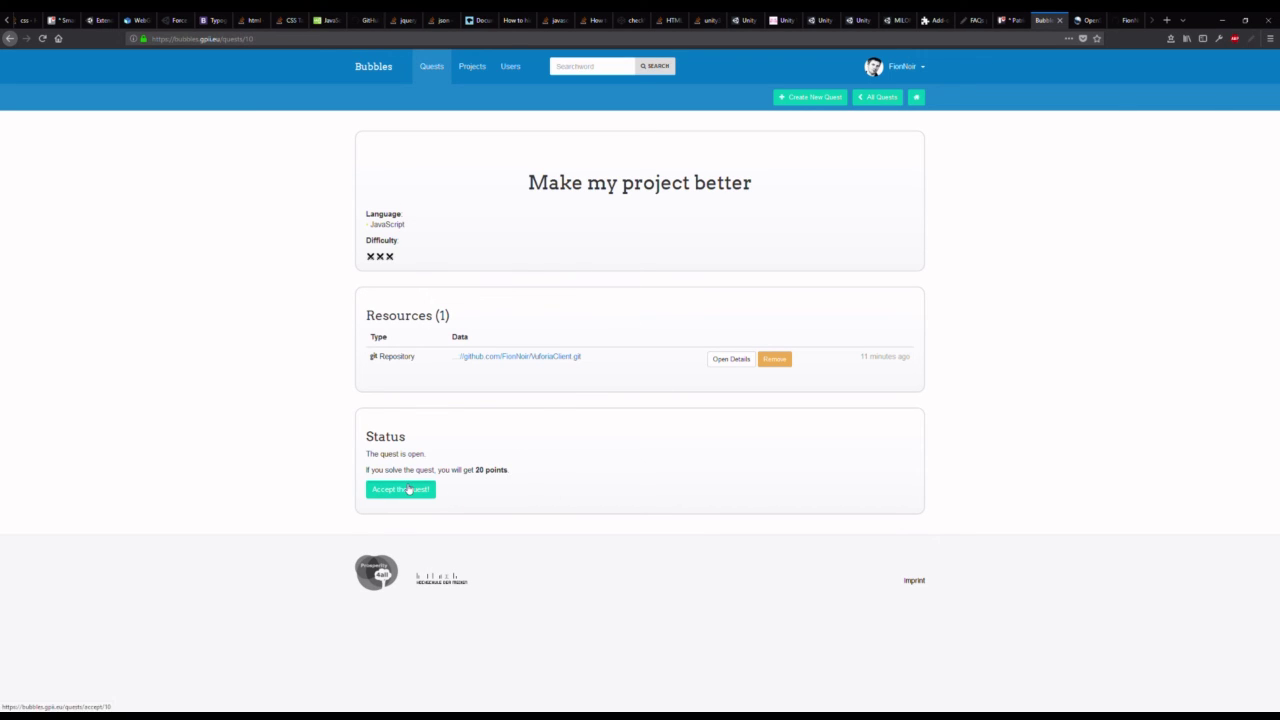
{"action": "left_click", "coordinate": [405, 488]}
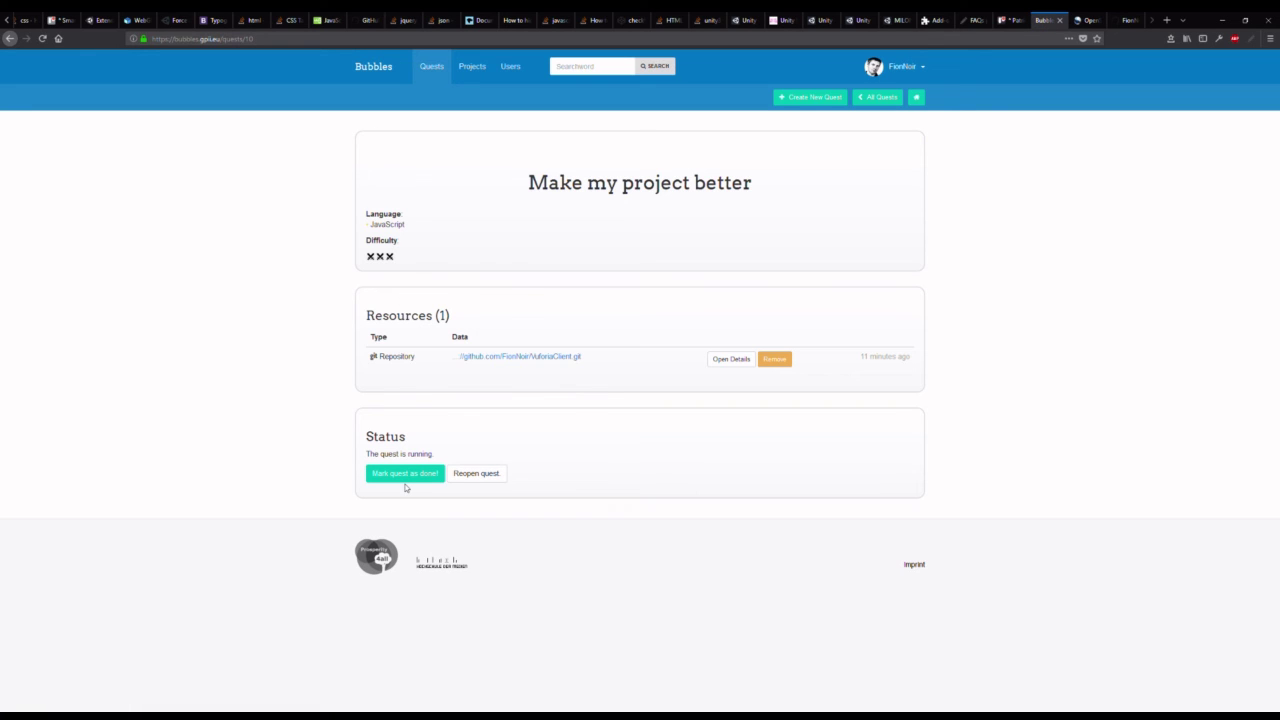